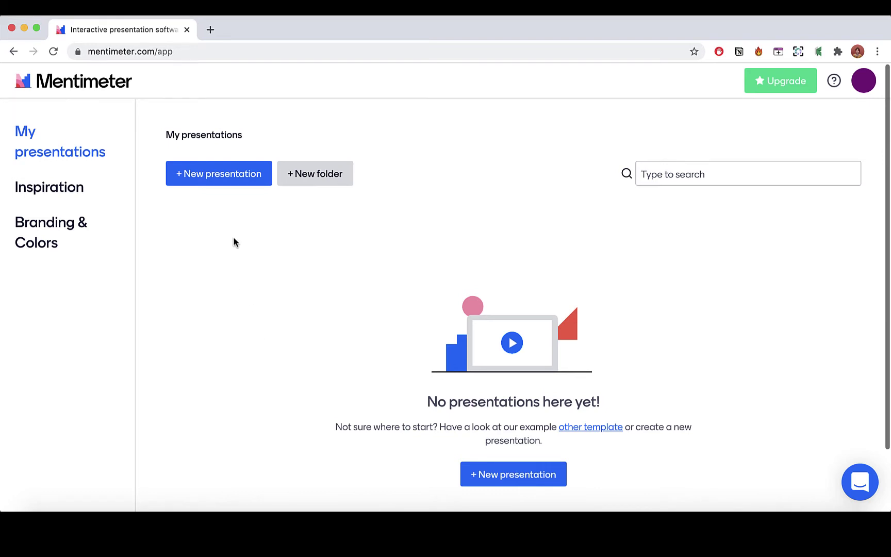
Create the new presentation My First Presentation and scroll down through the available slide types
click(223, 174)
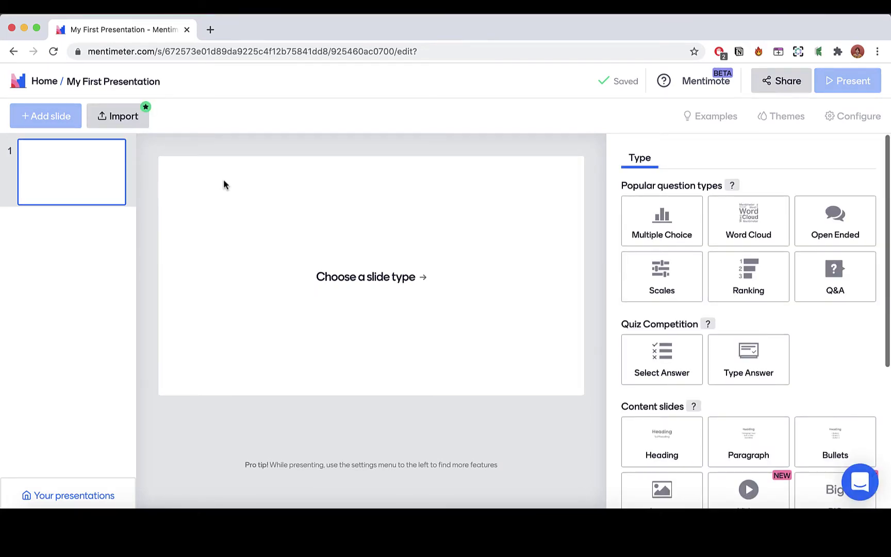
mouse_move(643, 285)
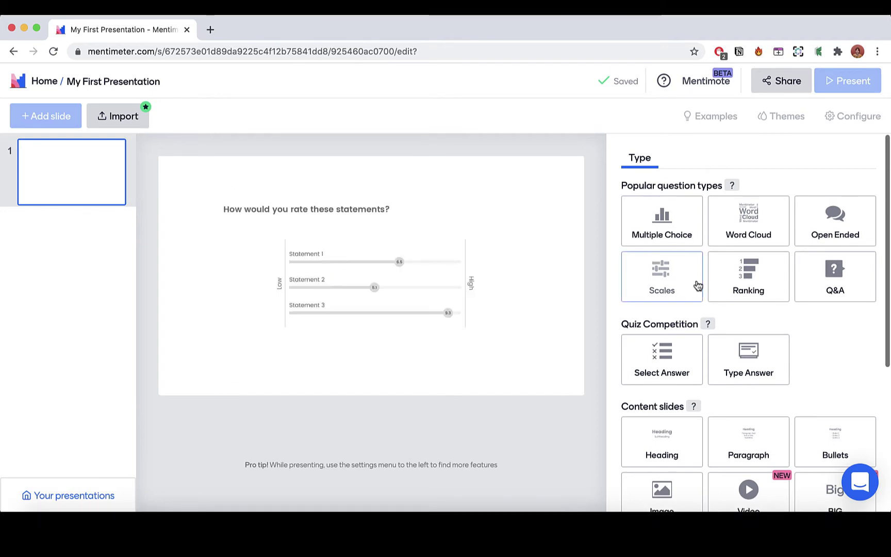
scroll(671, 285, down, 3)
scroll(697, 285, down, 5)
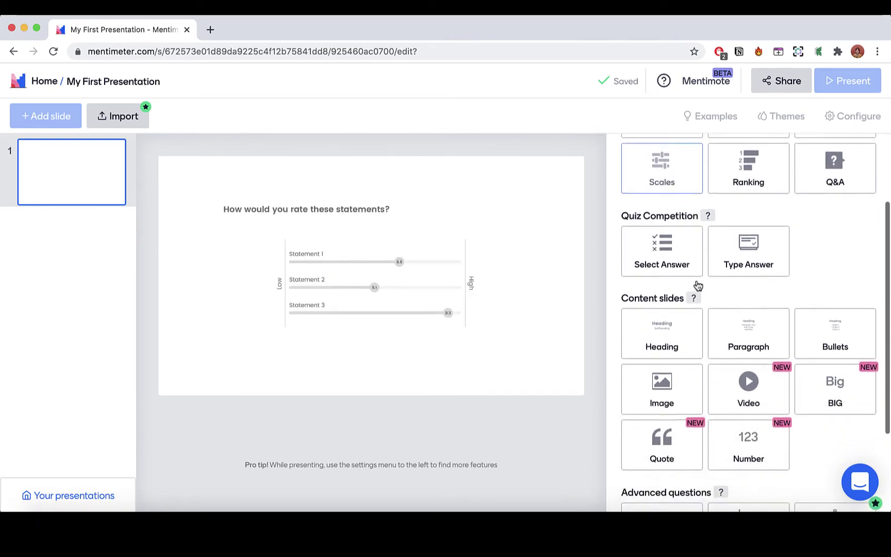
scroll(698, 285, down, 2)
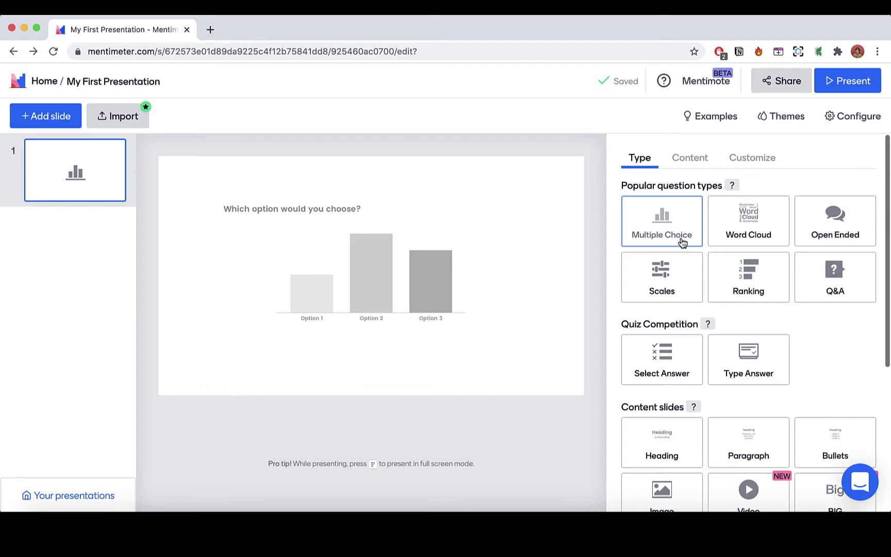
Make slide 1 a Multiple Choice question asking 'Have you used Mentimeter before?'
click(682, 241)
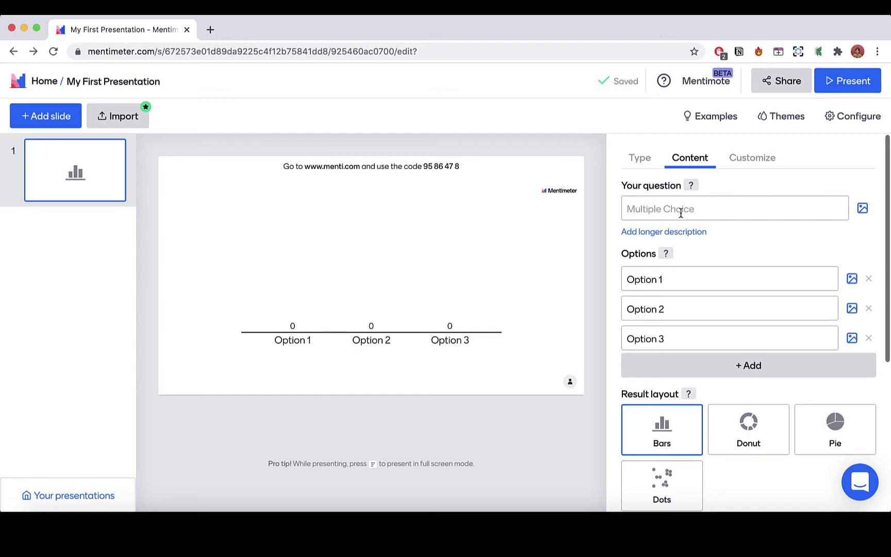
click(681, 213)
text(Have)
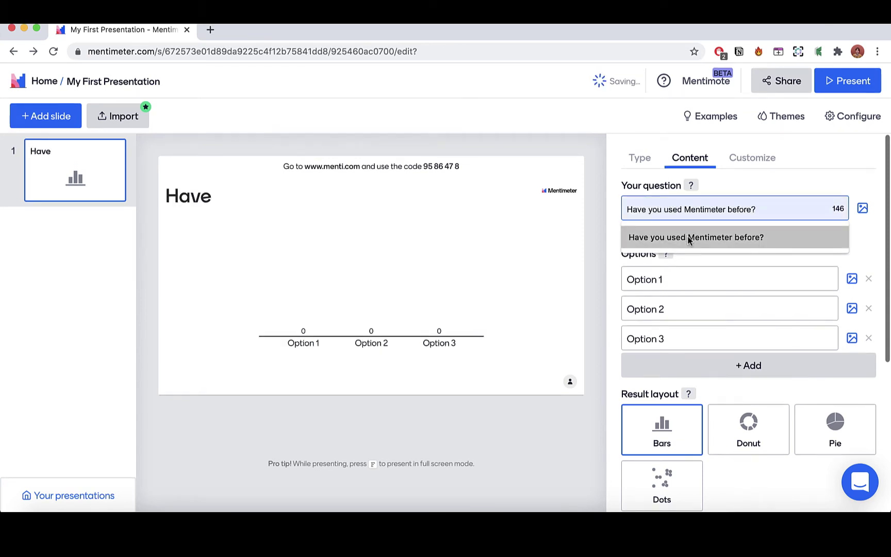
click(688, 237)
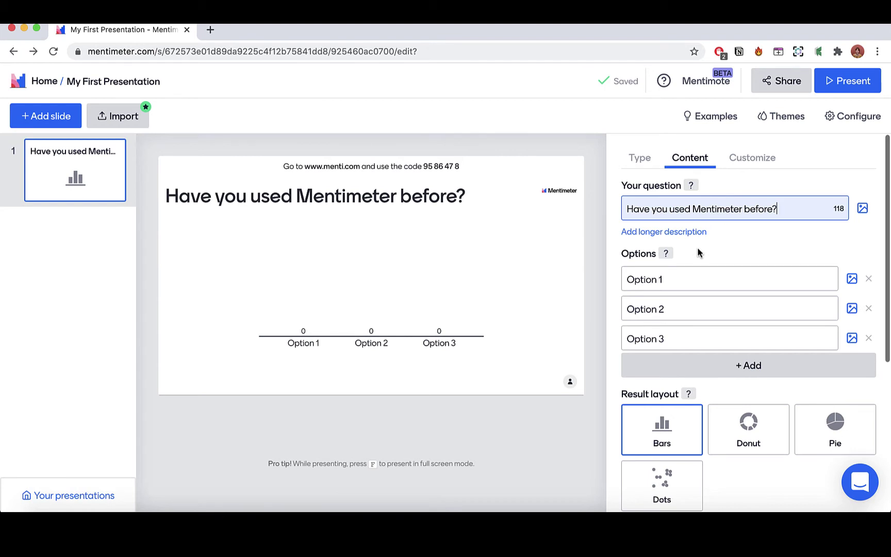
Enter Yes and No as the first two answer options
click(699, 276)
text(Yes)
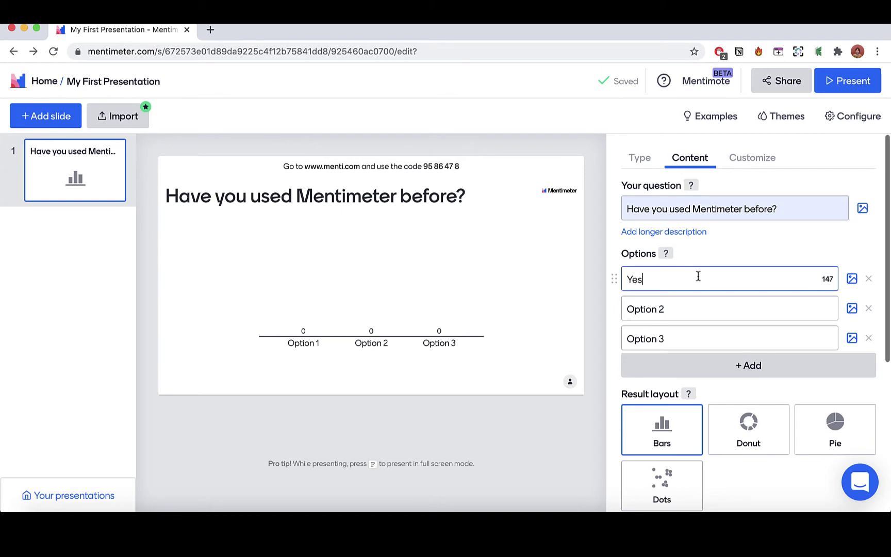
click(698, 309)
text(No)
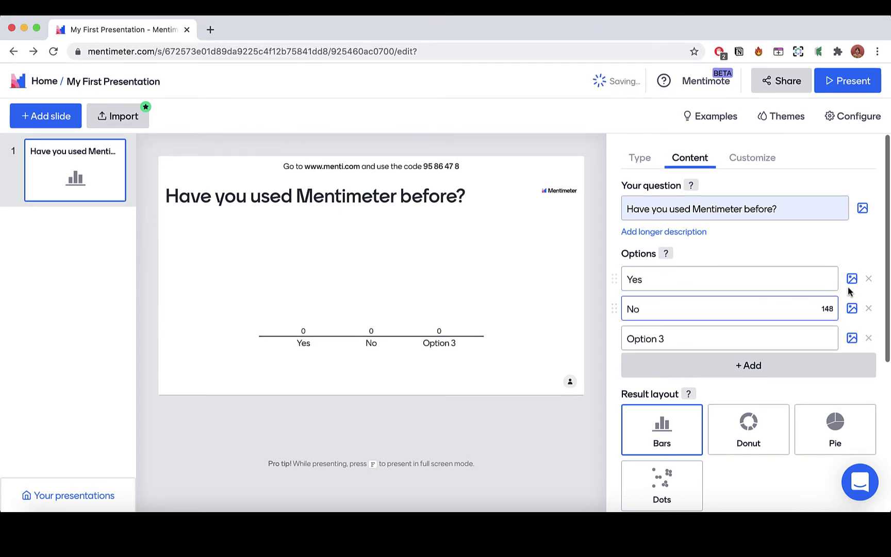
Attach the first GIF from a 'Yes' search to the Yes answer option
click(852, 287)
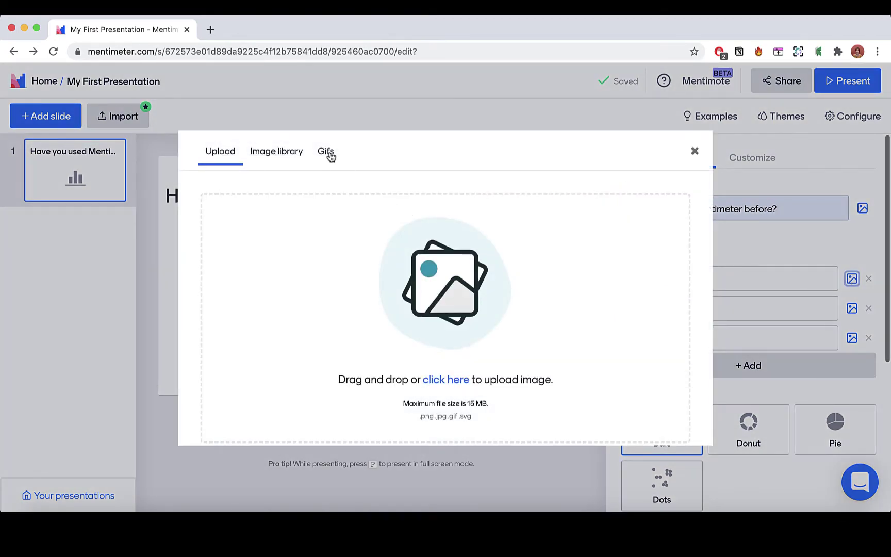
click(329, 153)
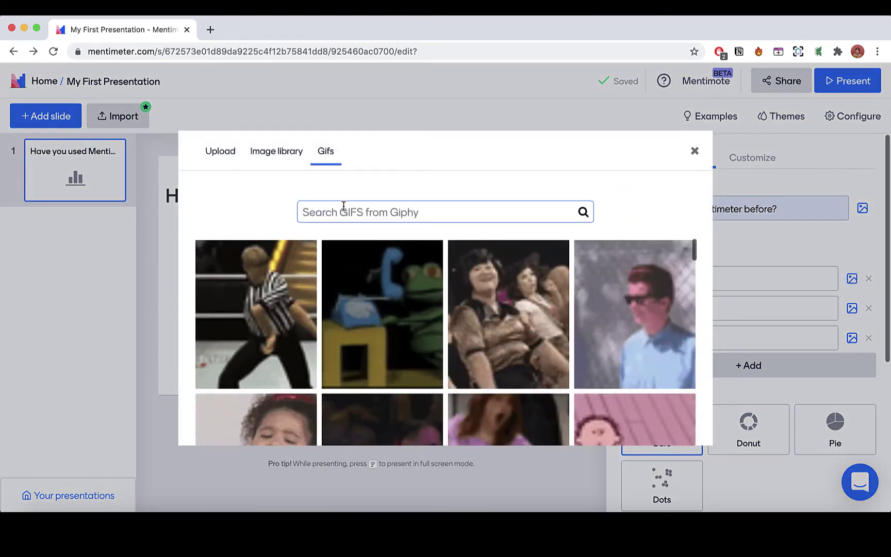
text(Yes)
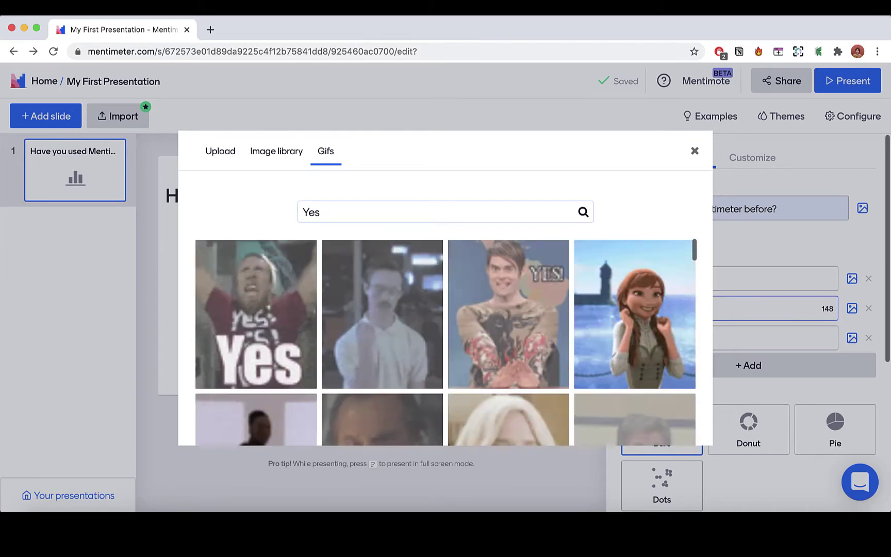
click(266, 285)
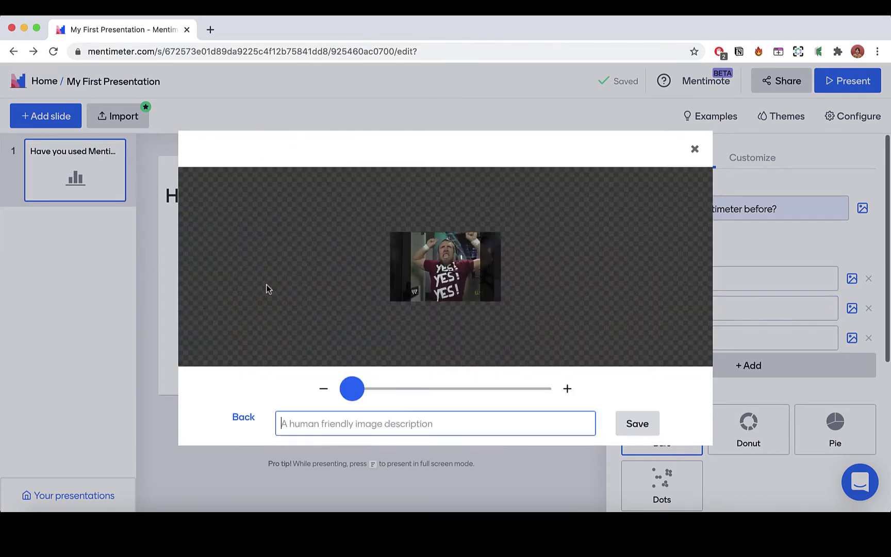
click(638, 422)
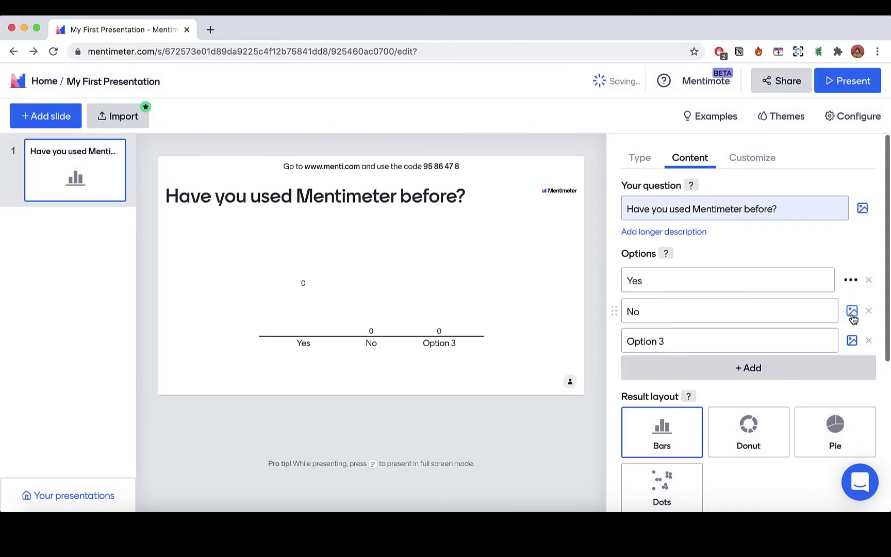
Attach a cat GIF from a 'No' search to the No answer, then remove Option 3
click(853, 311)
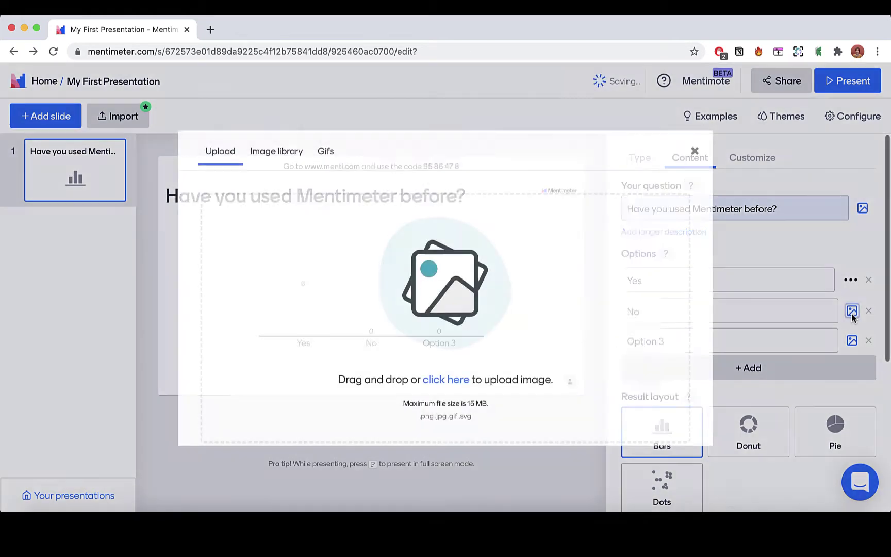
click(328, 164)
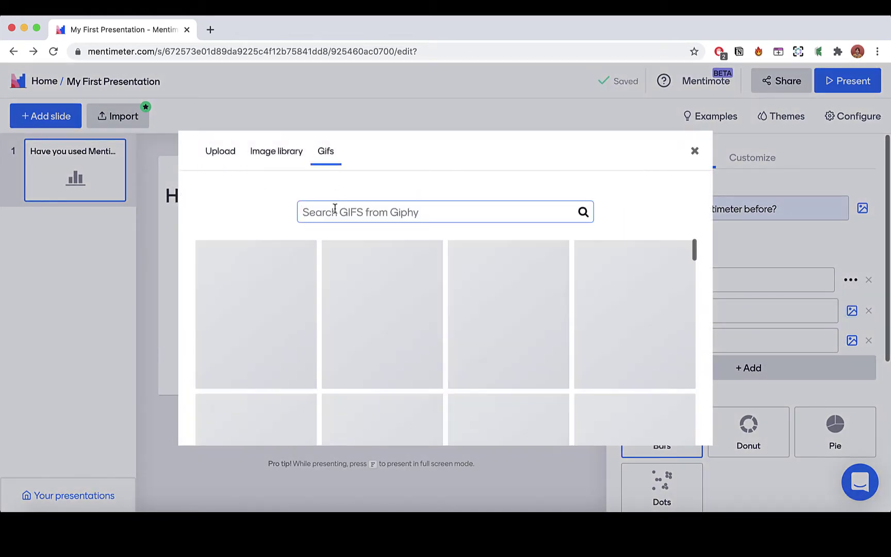
text(No)
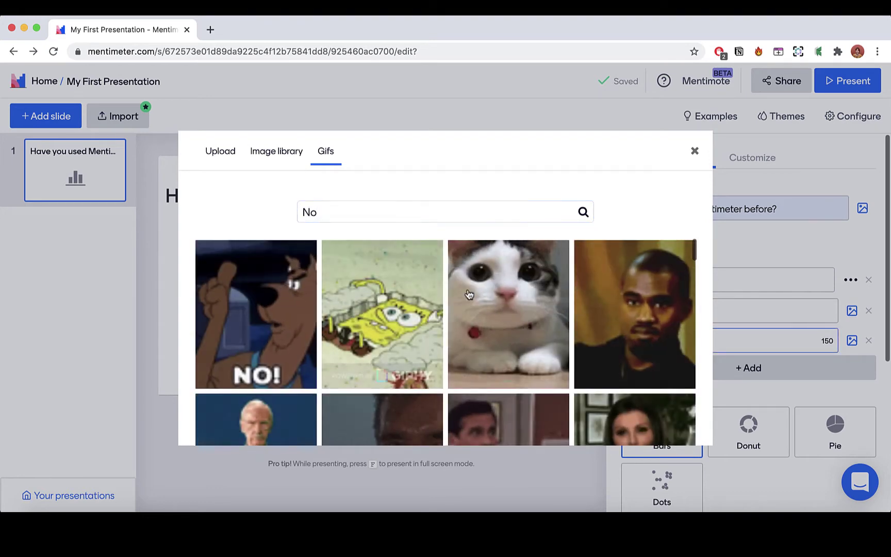
click(469, 295)
click(648, 422)
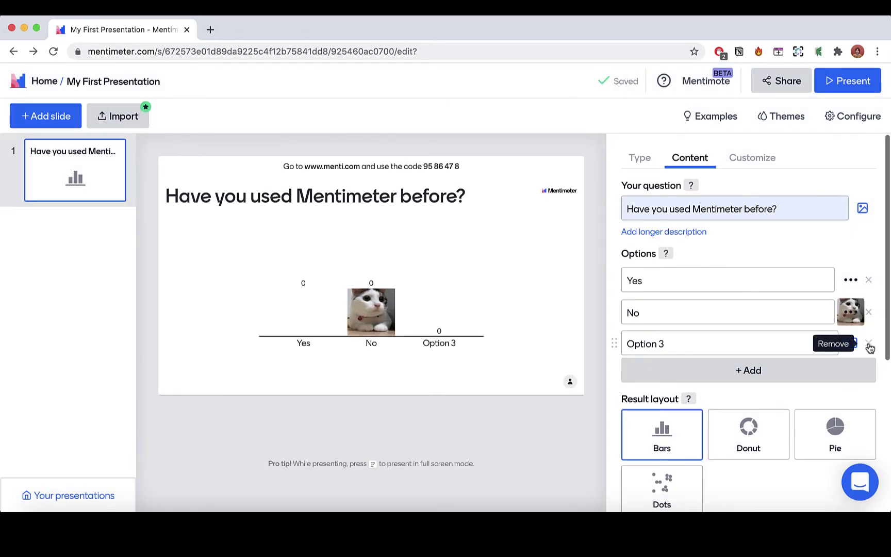
click(870, 347)
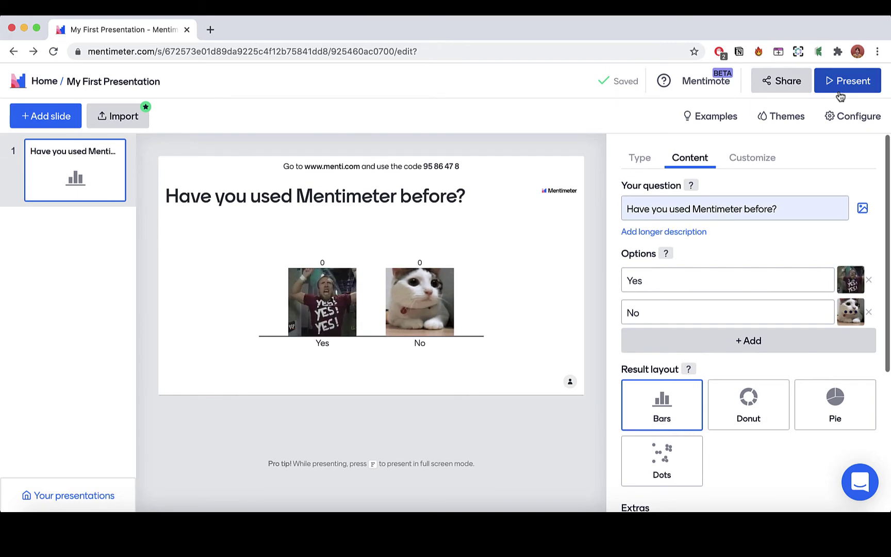
Preview the Yes/No poll in Present mode, then view the slide's Type and Customize settings
click(838, 92)
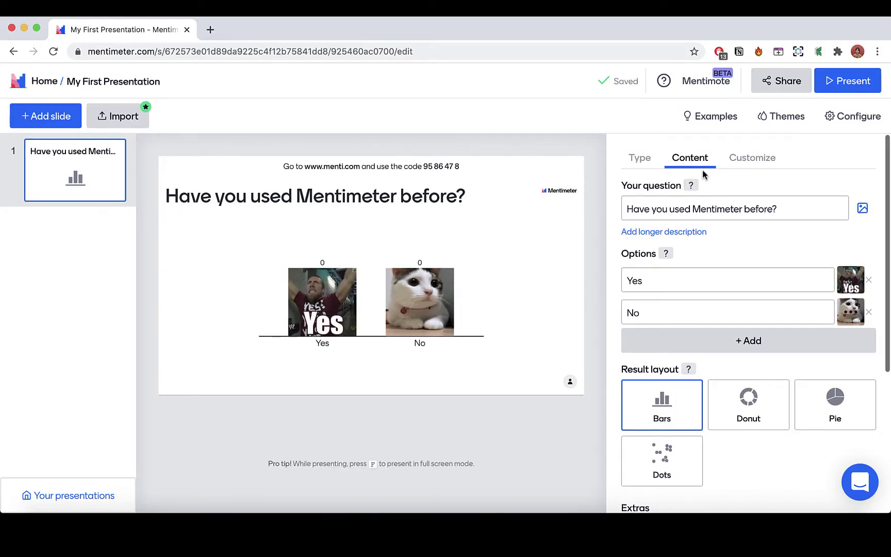
click(641, 158)
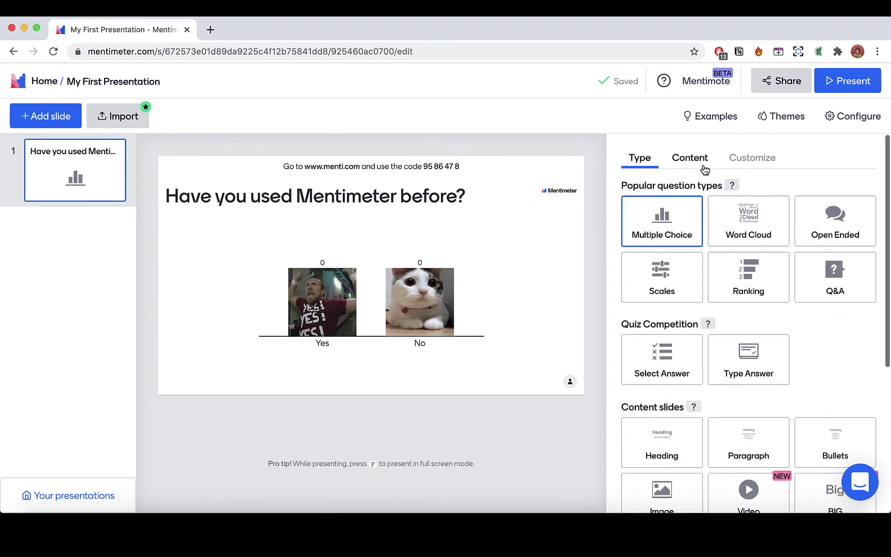
click(746, 169)
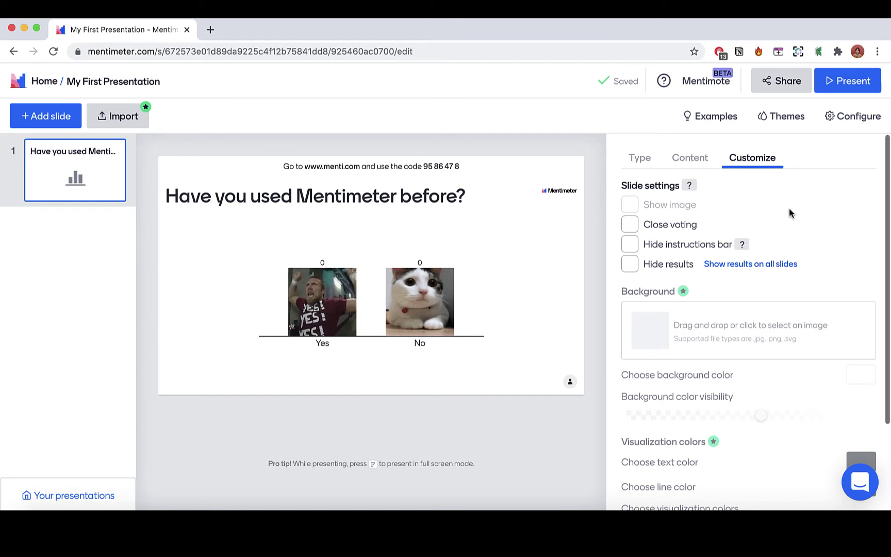
Turn slide 1 into a Heading slide titled 'How to use Mentimeter'
click(640, 157)
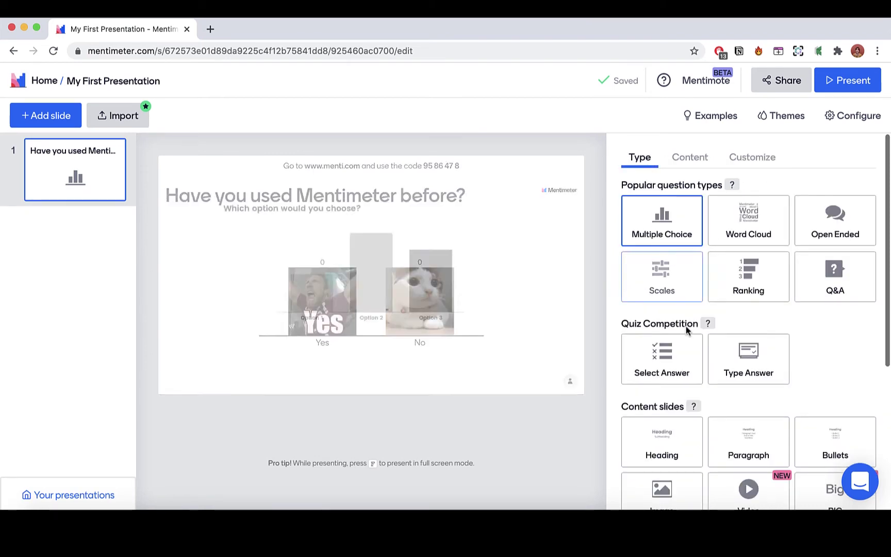
scroll(686, 333, down, 1)
scroll(686, 333, down, 4)
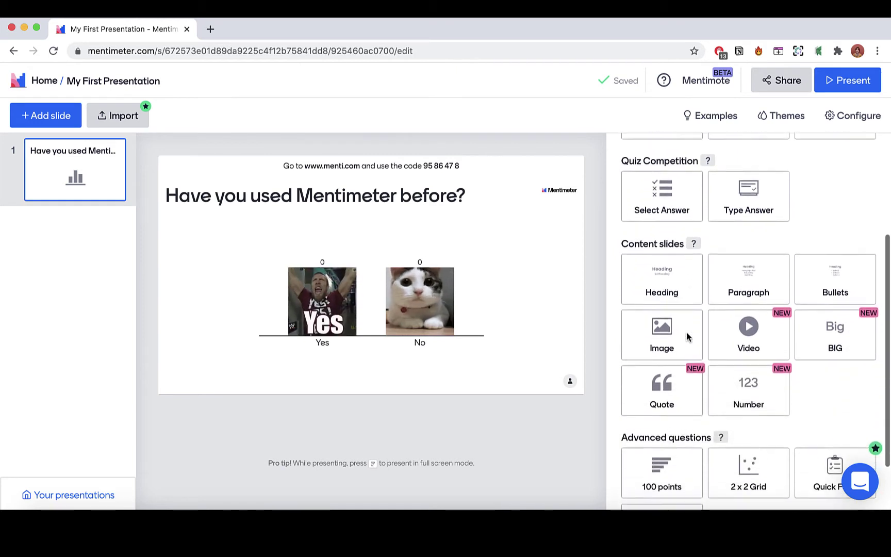
scroll(686, 336, down, 1)
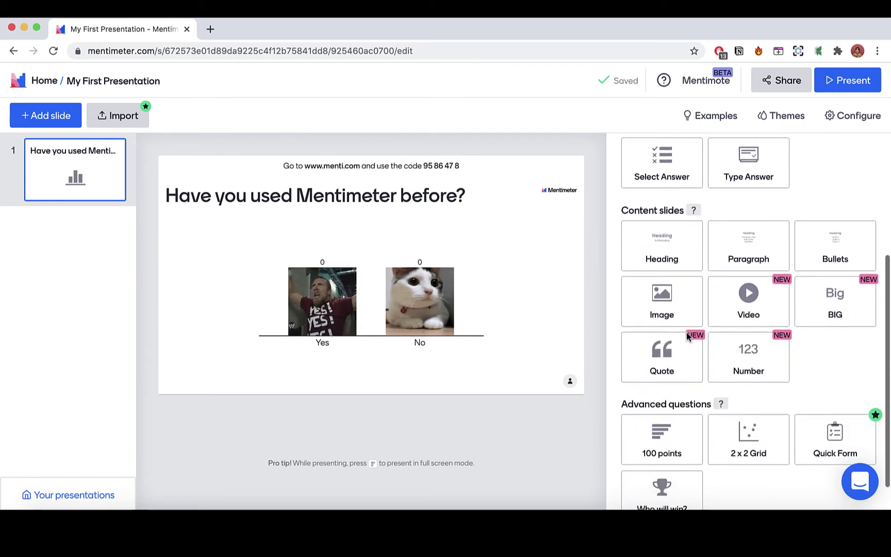
click(673, 268)
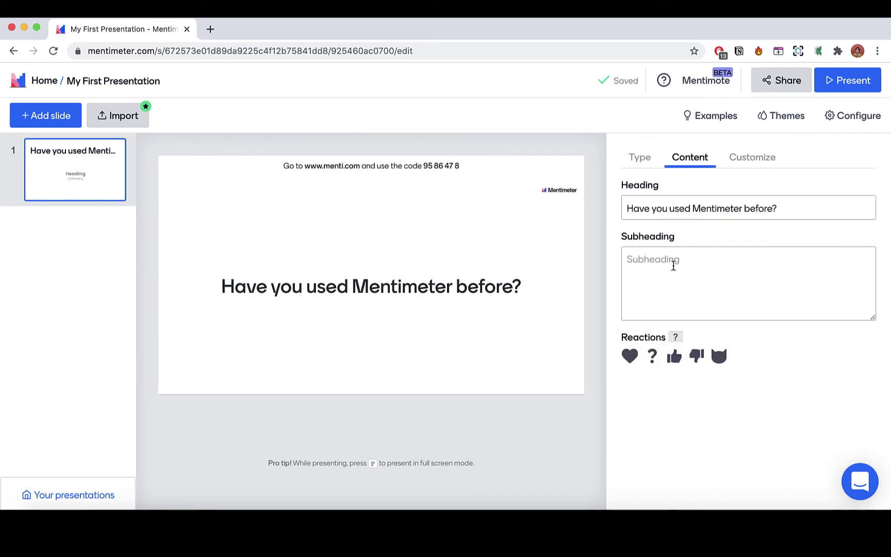
click(673, 213)
triple_click(674, 218)
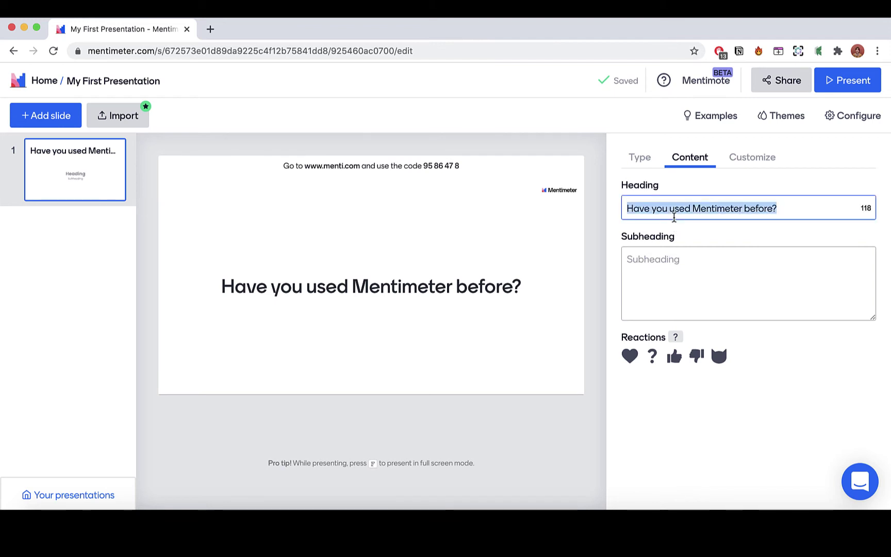
text(How to use)
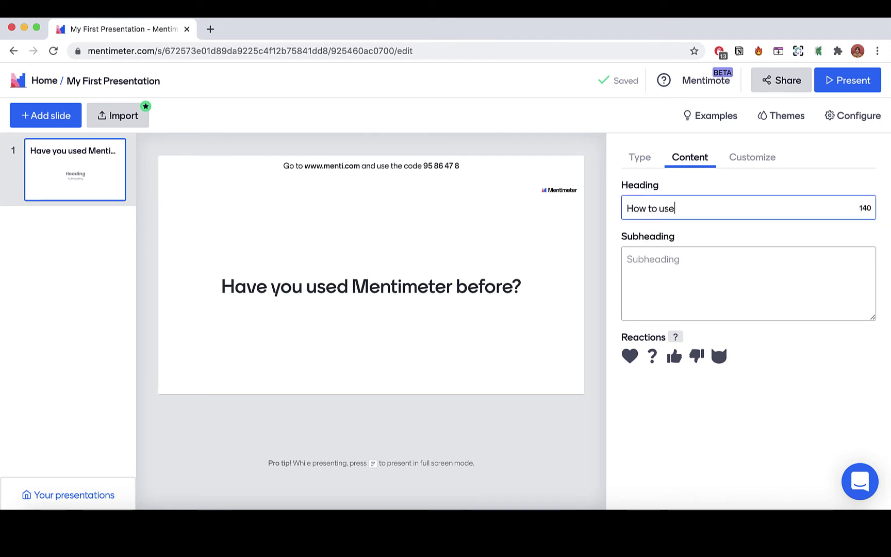
text( Mentimeter)
click(122, 242)
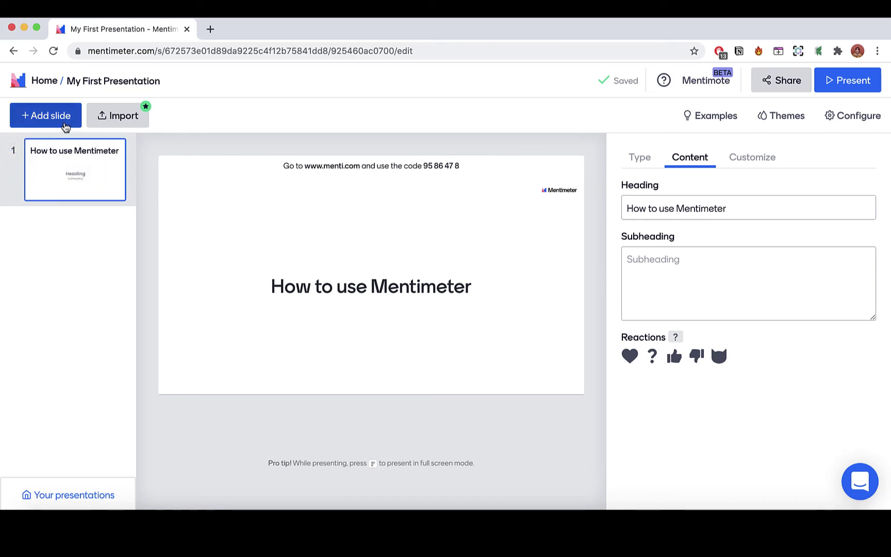
Add a second slide and make it a Paragraph content slide
click(66, 126)
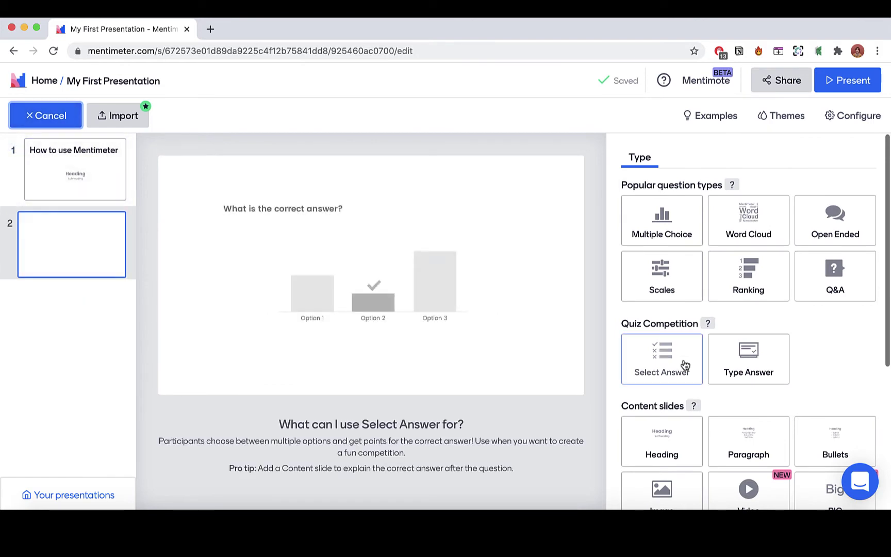
scroll(691, 350, down, 3)
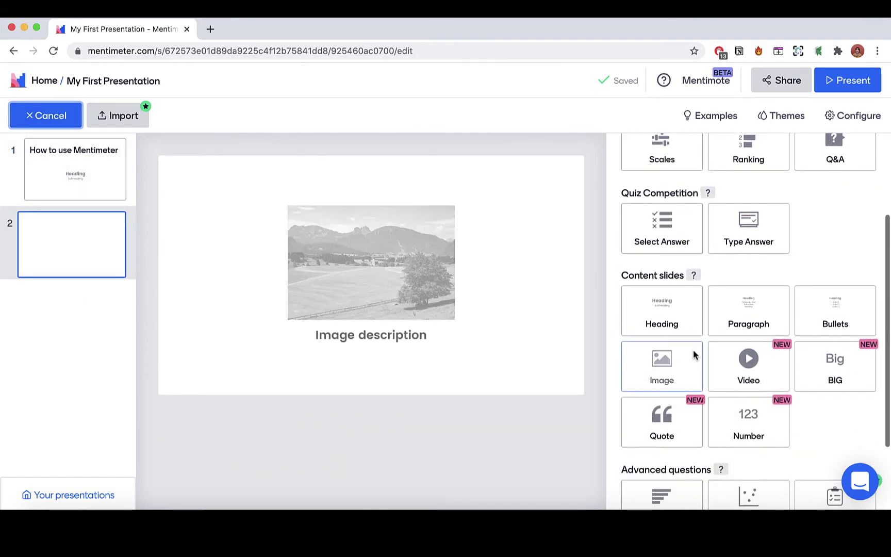
click(733, 317)
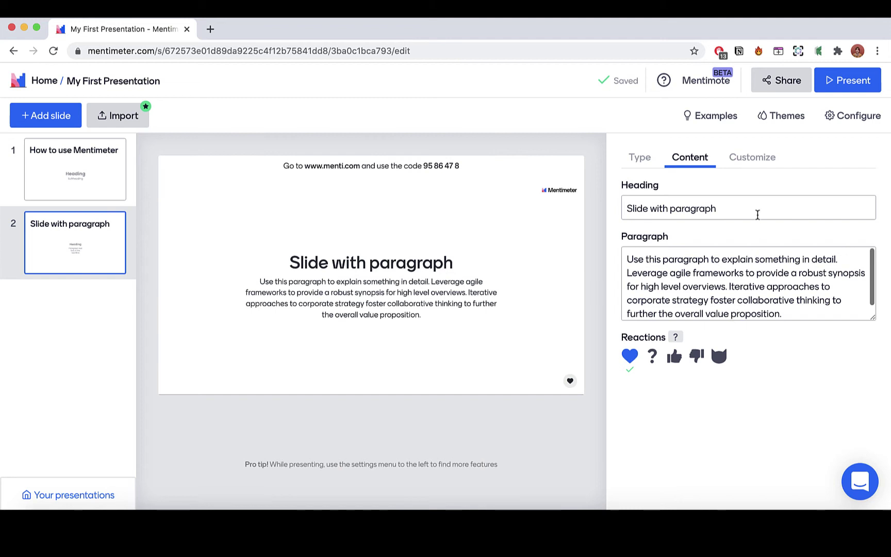
Open the Share dialog on its Presentation sharing tab
click(782, 92)
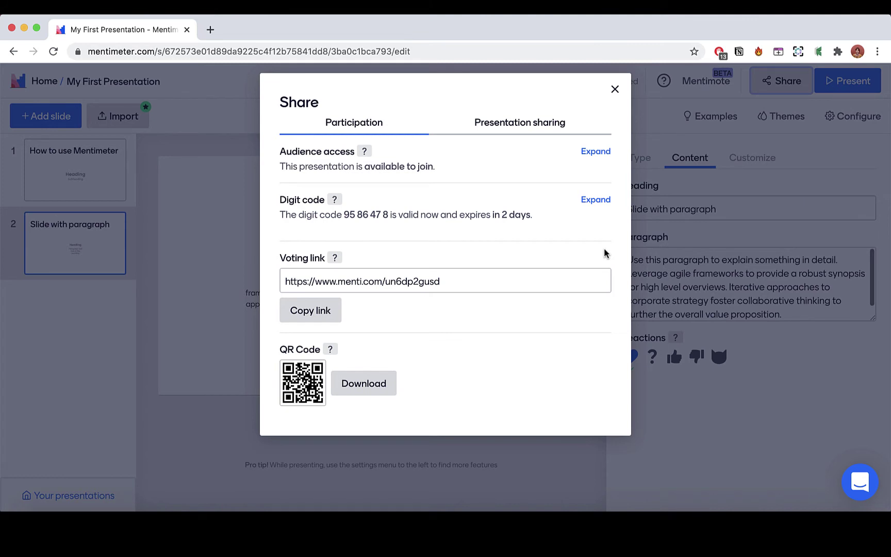
click(561, 126)
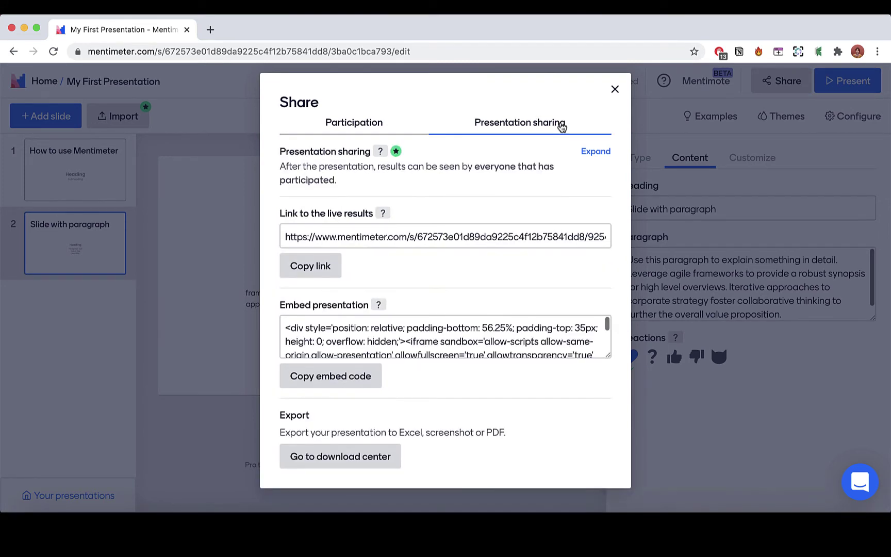